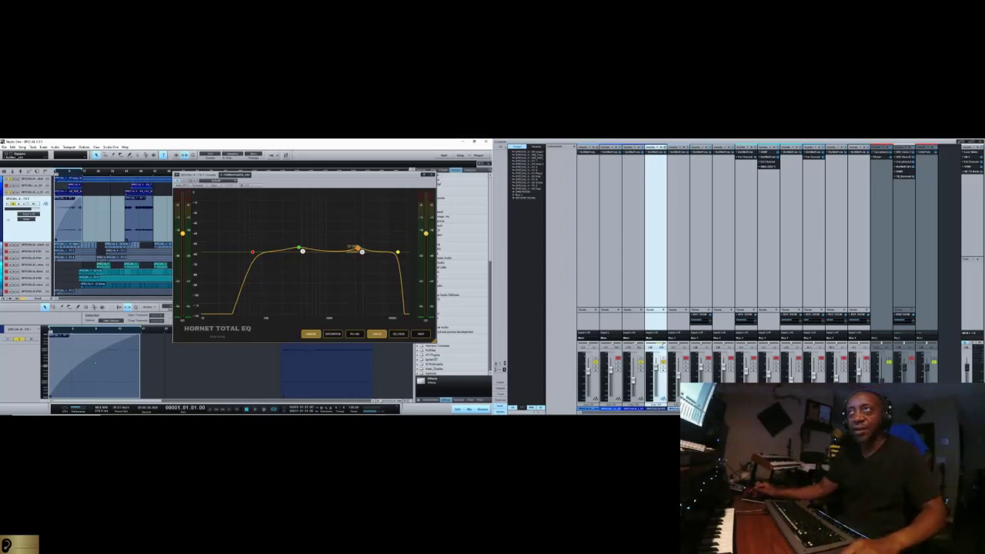
pyautogui.click(358, 248)
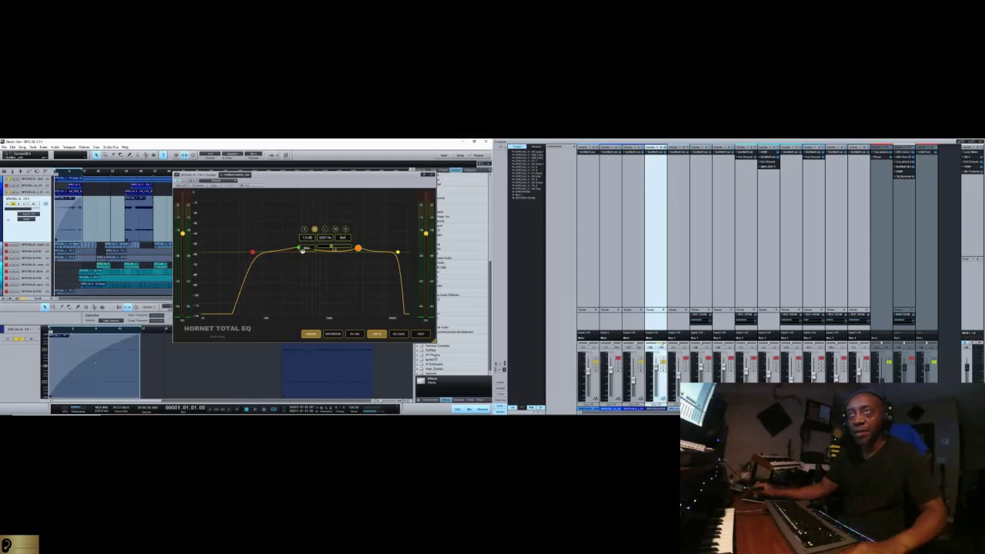
pyautogui.click(302, 250)
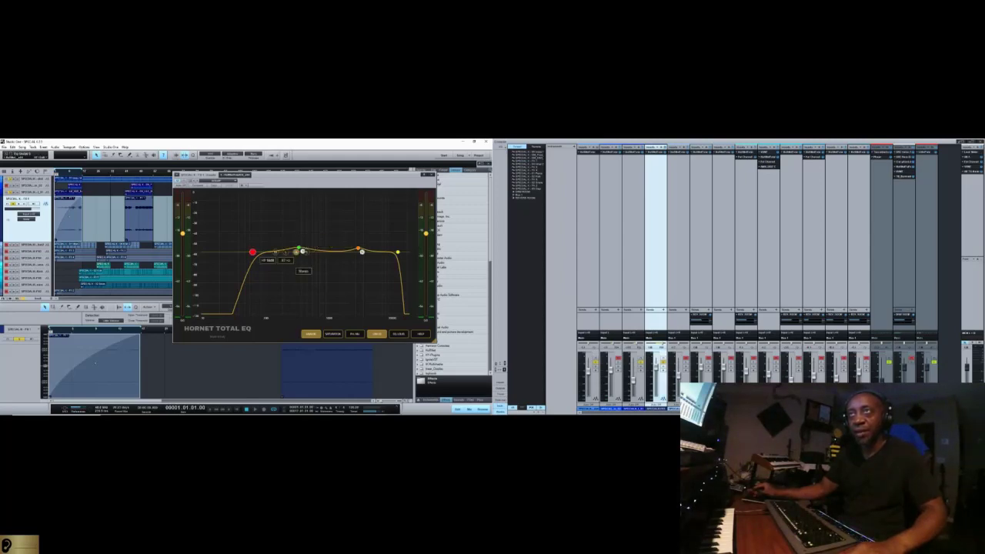
pyautogui.click(268, 260)
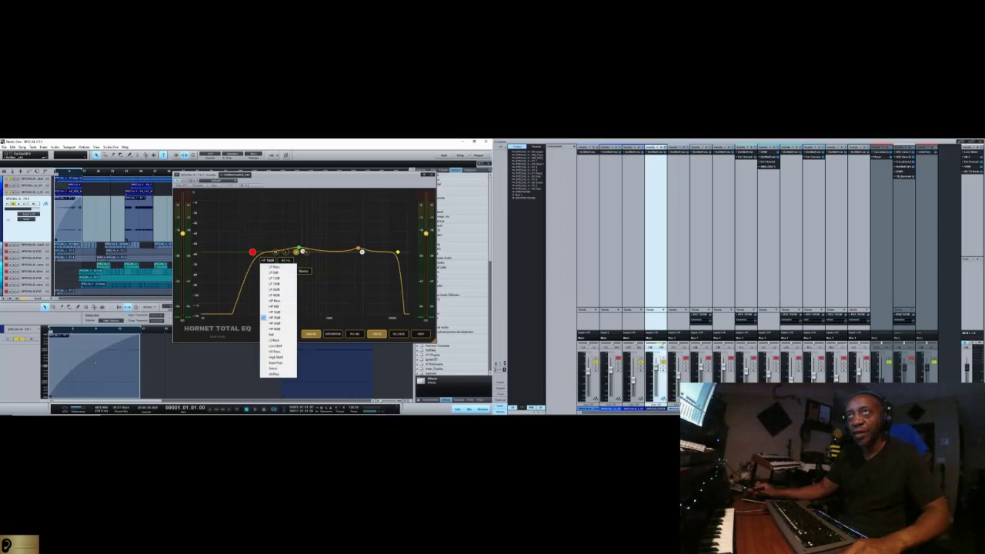
pyautogui.click(274, 295)
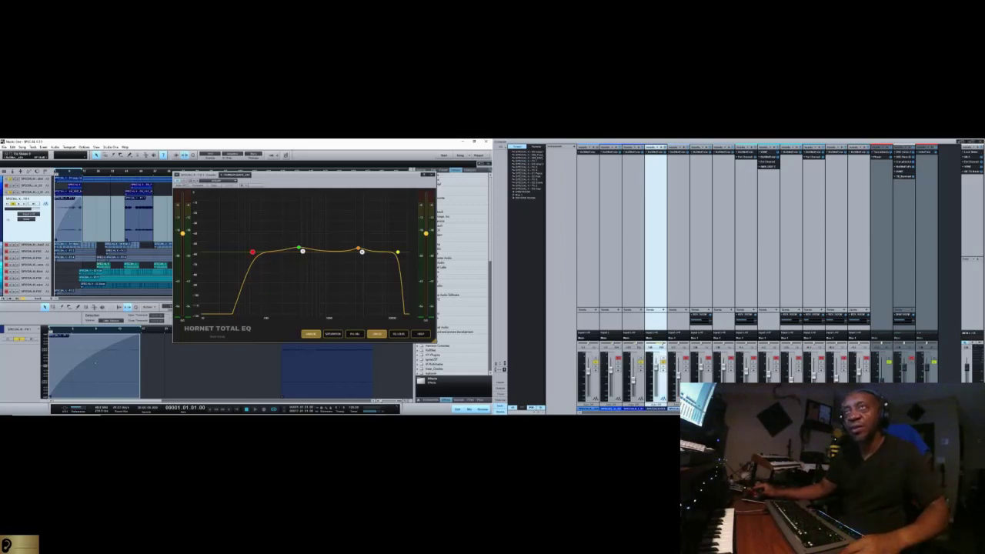
# - Bring up Hornet Total EQ on the next audio track, showing its resonant high-pass and live analyzer
pyautogui.moveTo(302, 252)
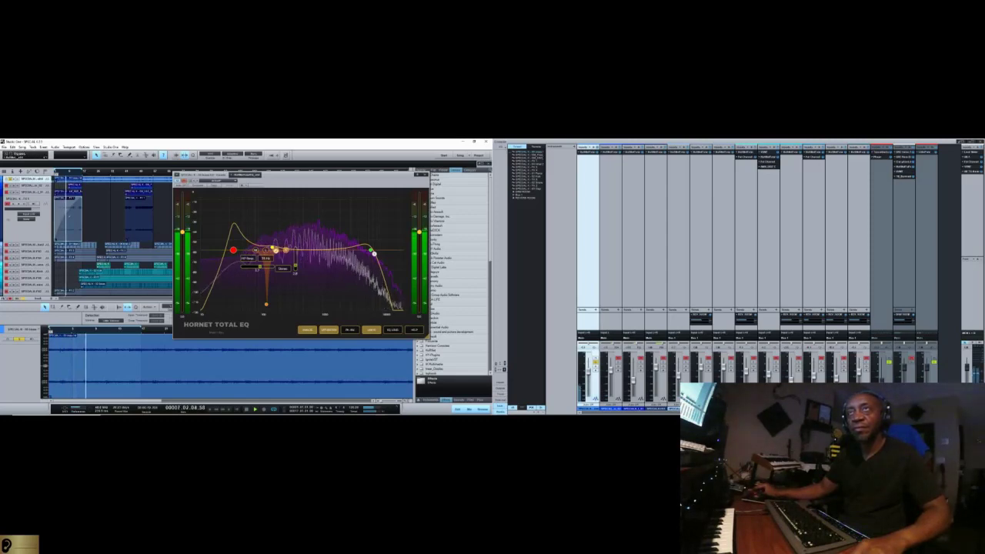
# - Stop playback, select the yellow low-mid bell band, and replay the track from the start
pyautogui.press('space')
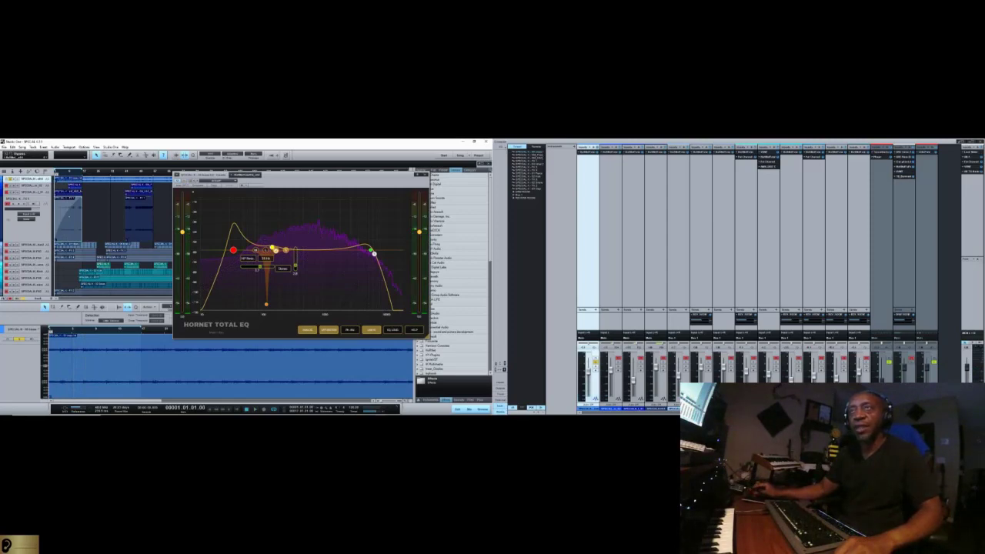
pyautogui.click(271, 247)
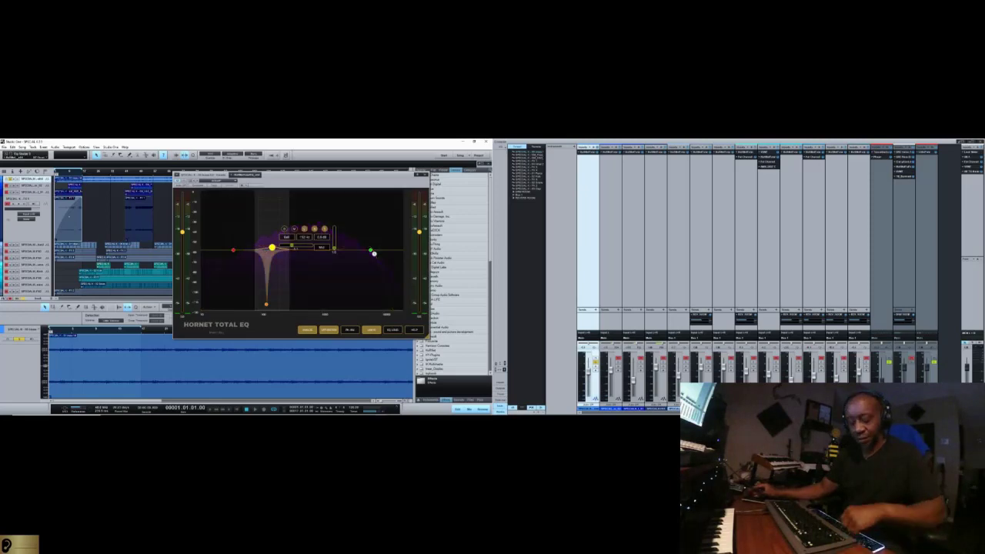
pyautogui.press('space')
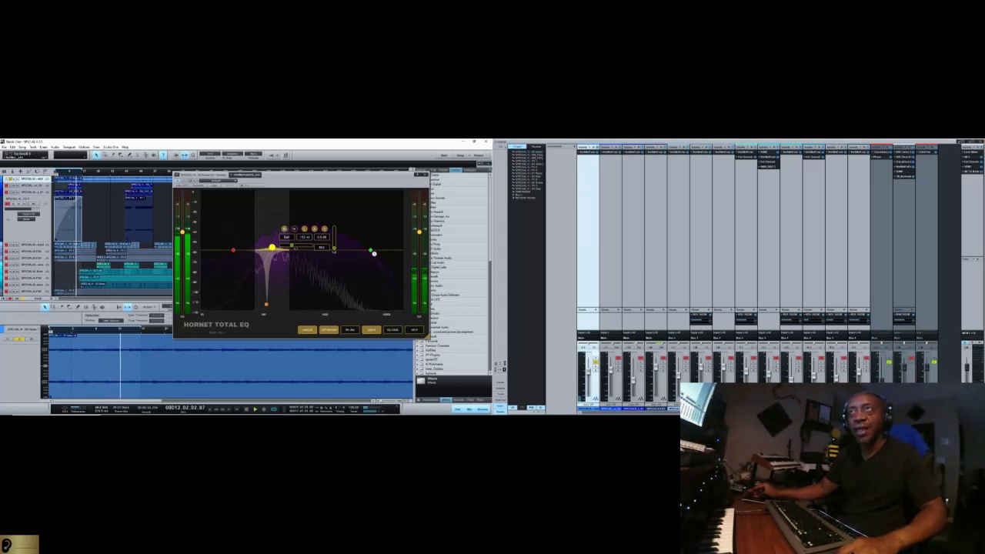
# - Boost the gain of the yellow low-mid bell band
pyautogui.moveTo(271, 246); pyautogui.dragTo(271, 234)
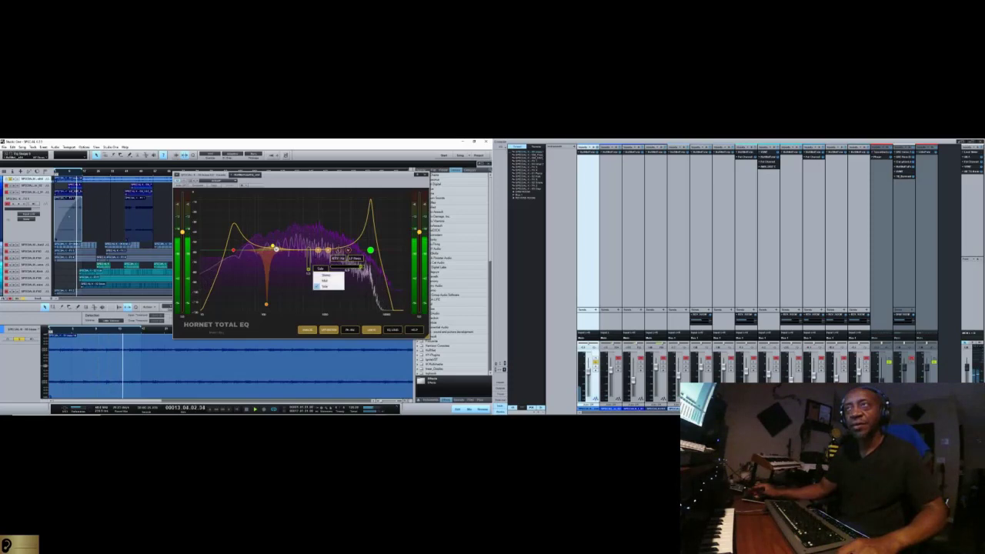
# - Put the upper resonant band on Side-only processing, then return it to Stereo
pyautogui.click(325, 274)
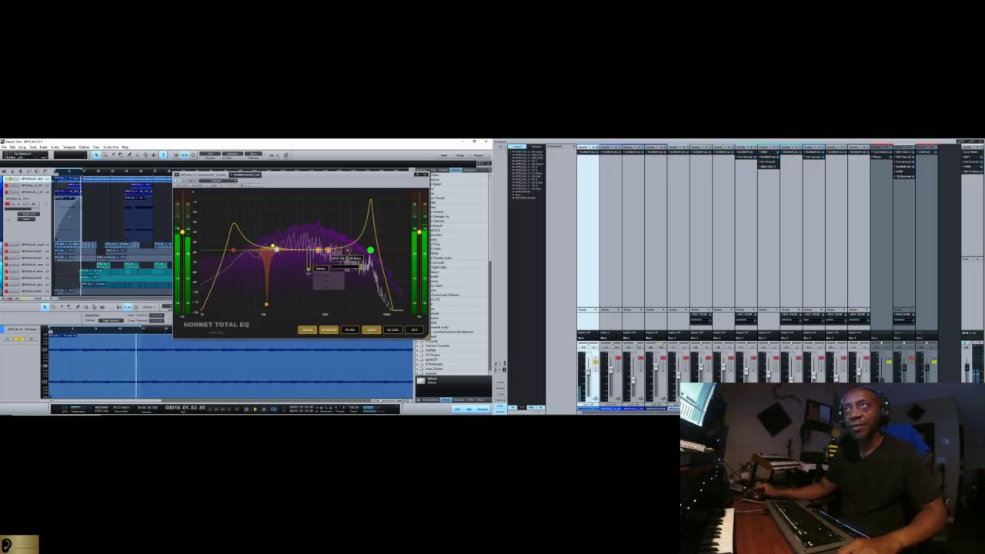
pyautogui.click(325, 286)
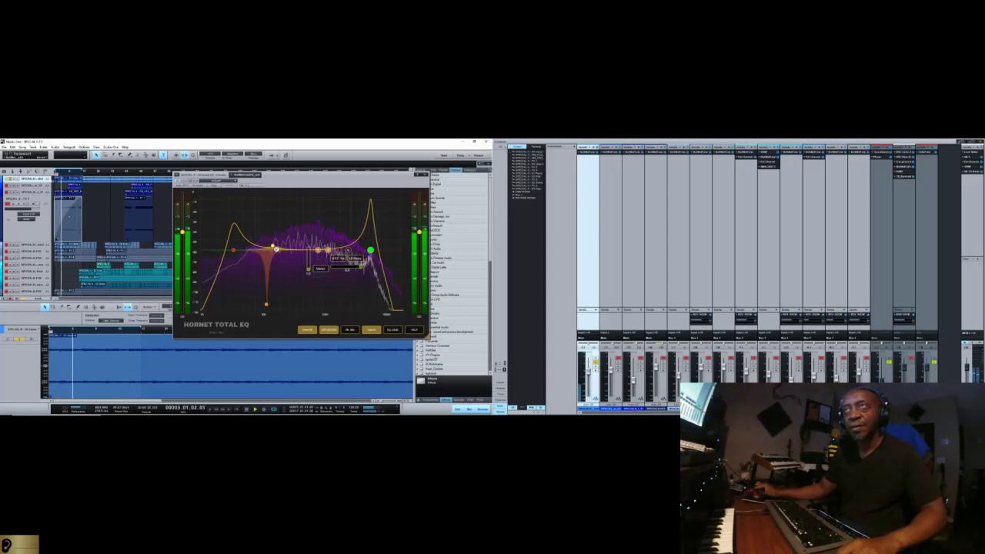
pyautogui.click(320, 268)
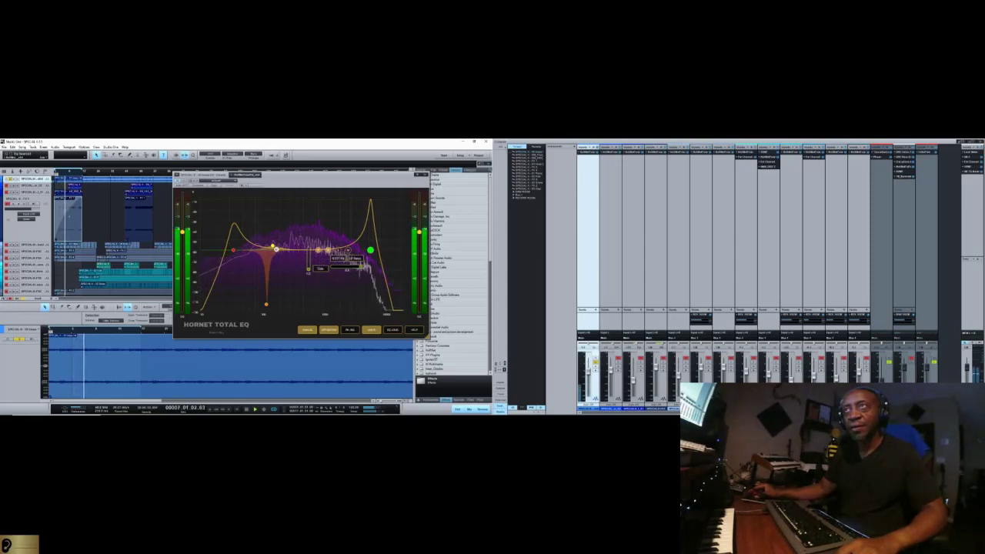
pyautogui.click(320, 269)
pyautogui.click(324, 275)
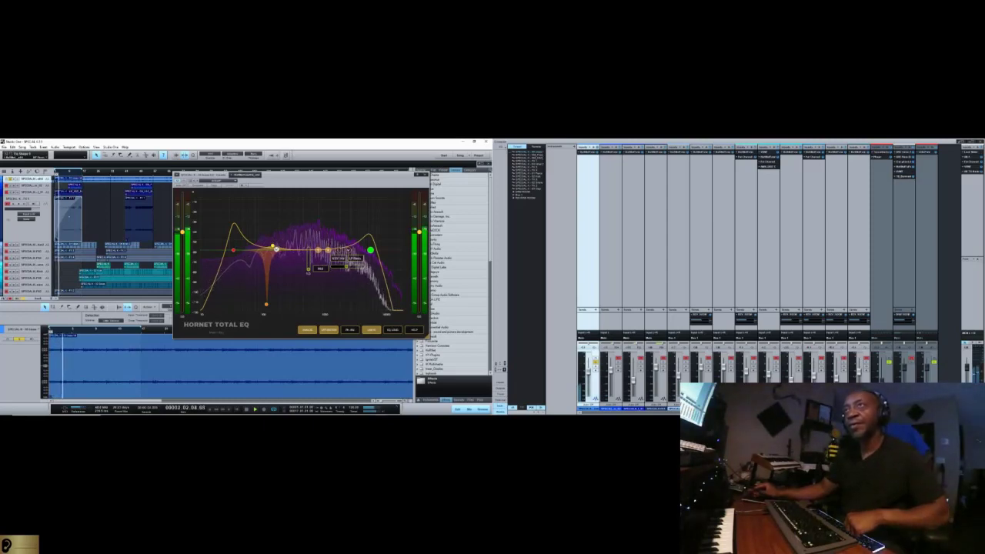
# - Stop playback, select the deep notch and then the low-mid bell band, and restart playback
pyautogui.press('space')
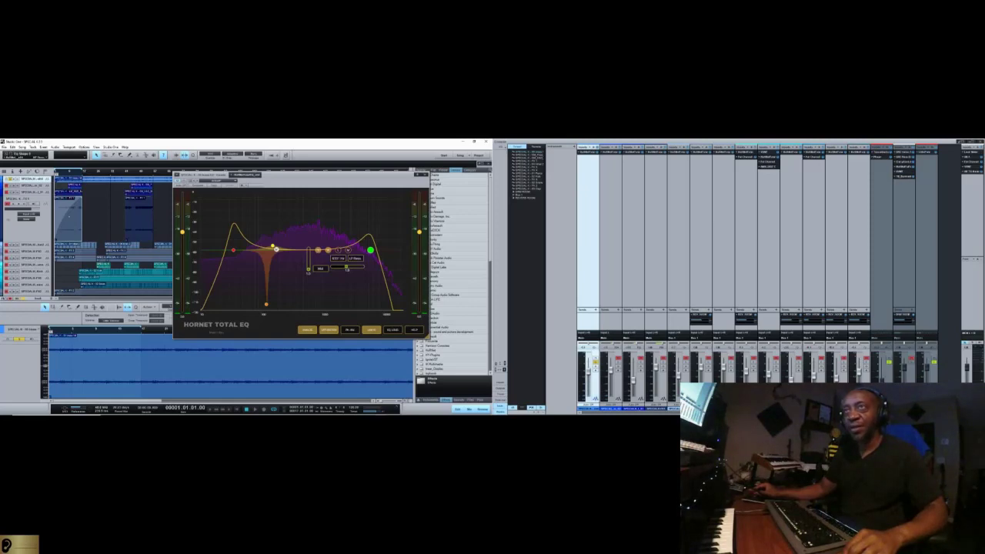
pyautogui.click(265, 304)
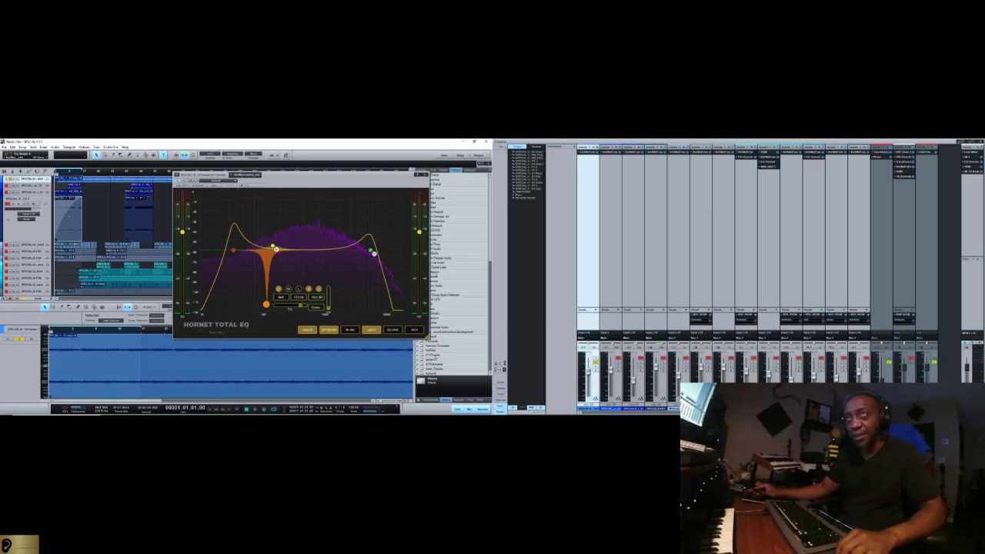
pyautogui.click(274, 246)
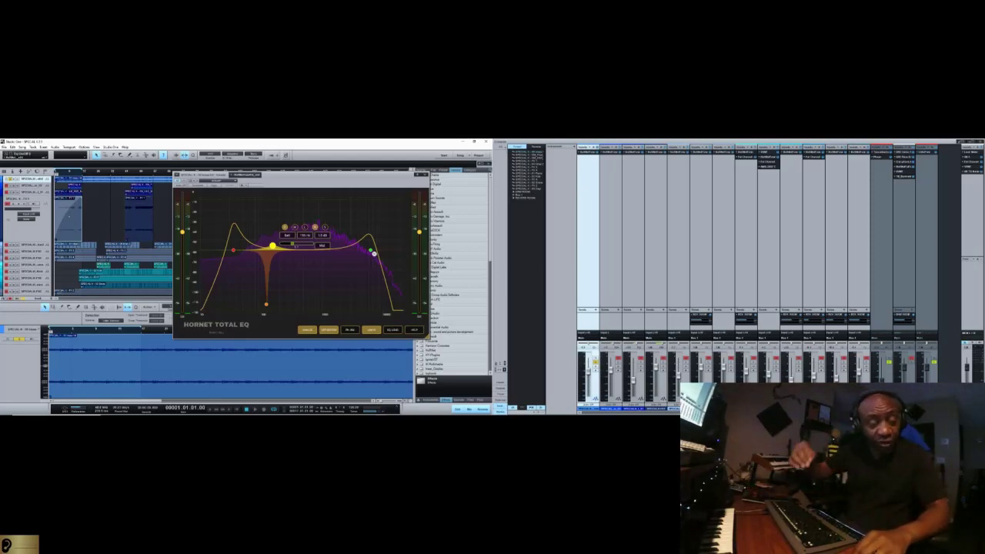
pyautogui.press('space')
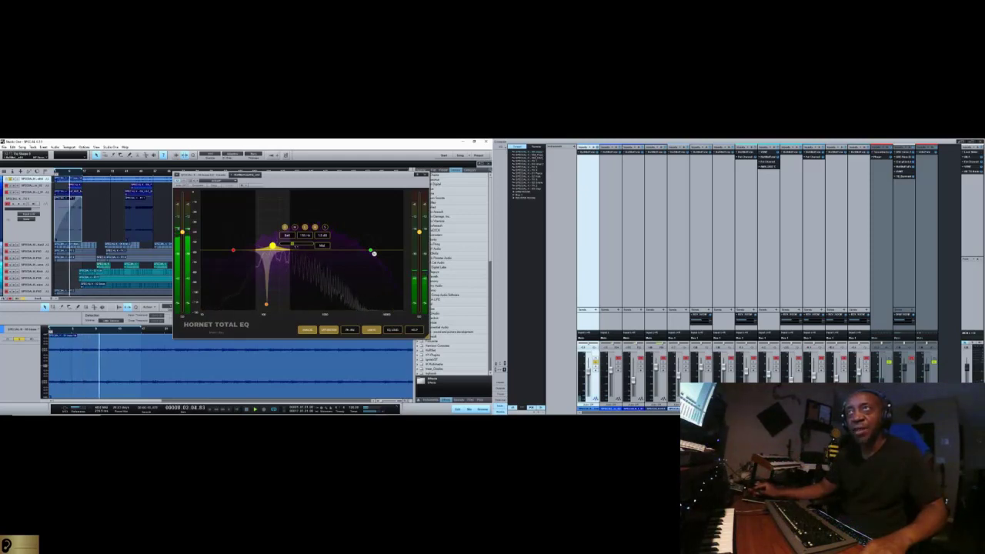
# - Switch the band between Stereo and Mid processing several times, ending on Mid
pyautogui.click(321, 244)
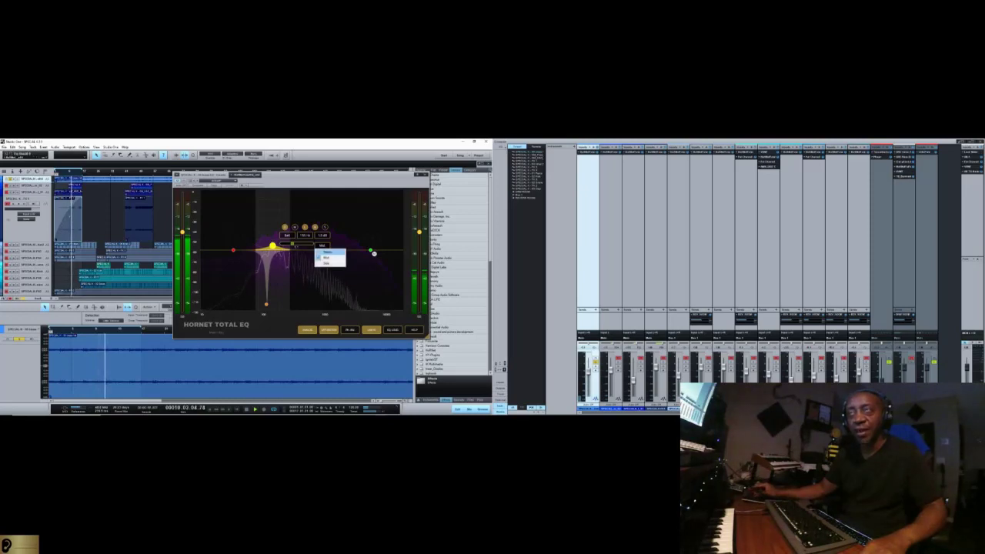
pyautogui.click(326, 251)
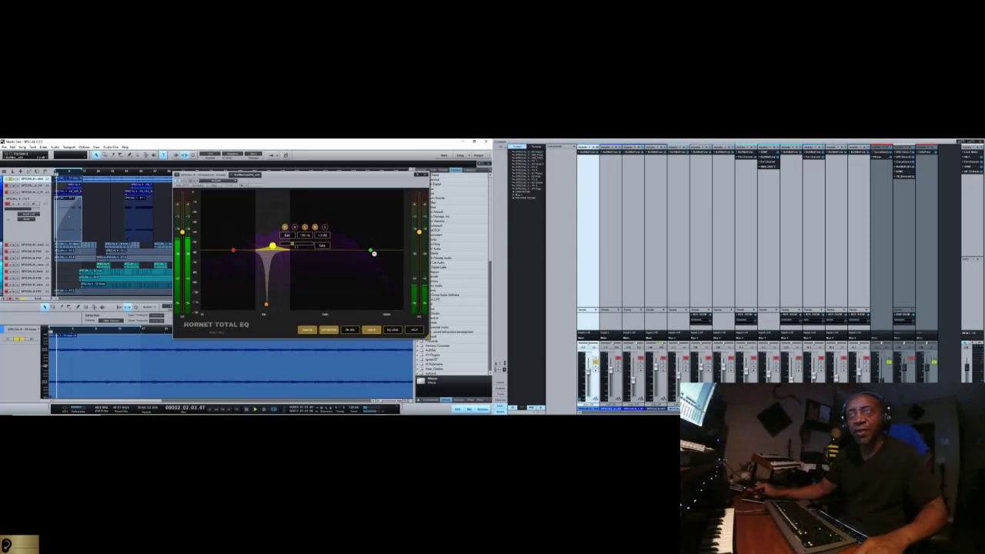
pyautogui.click(321, 245)
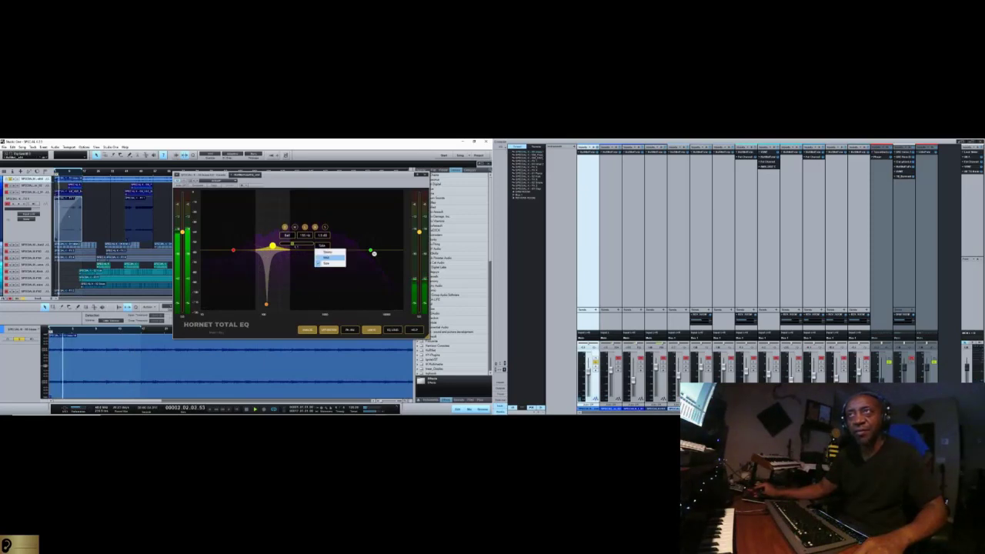
pyautogui.click(327, 257)
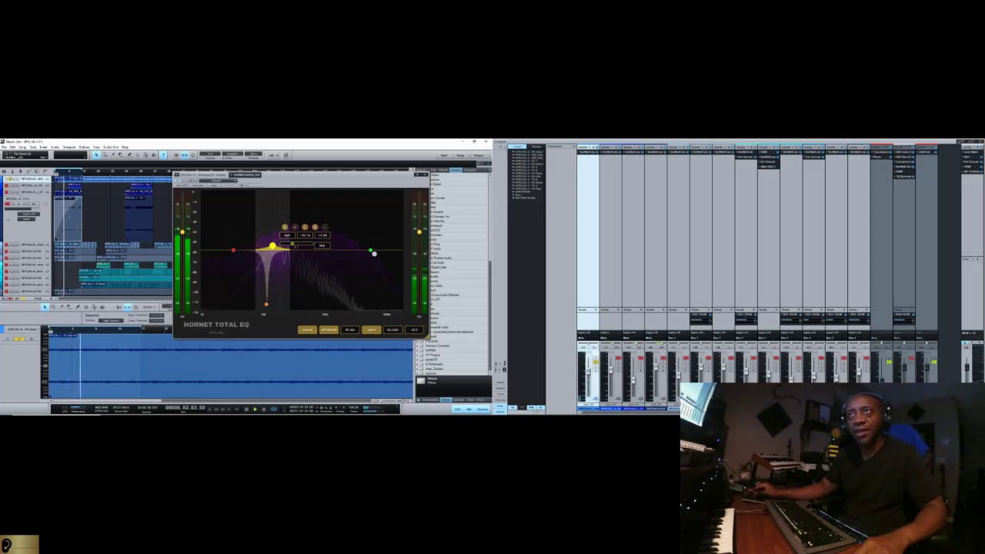
pyautogui.click(322, 245)
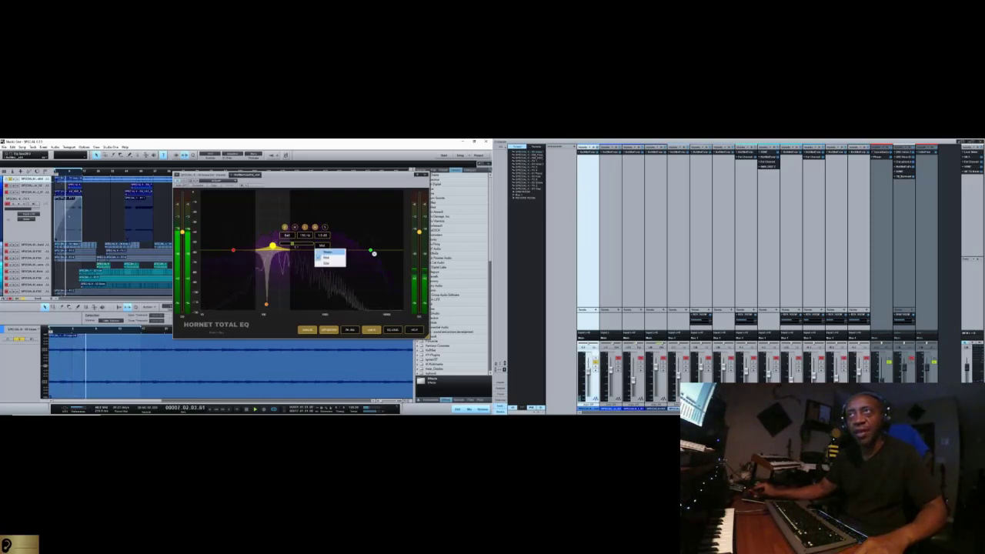
pyautogui.click(323, 252)
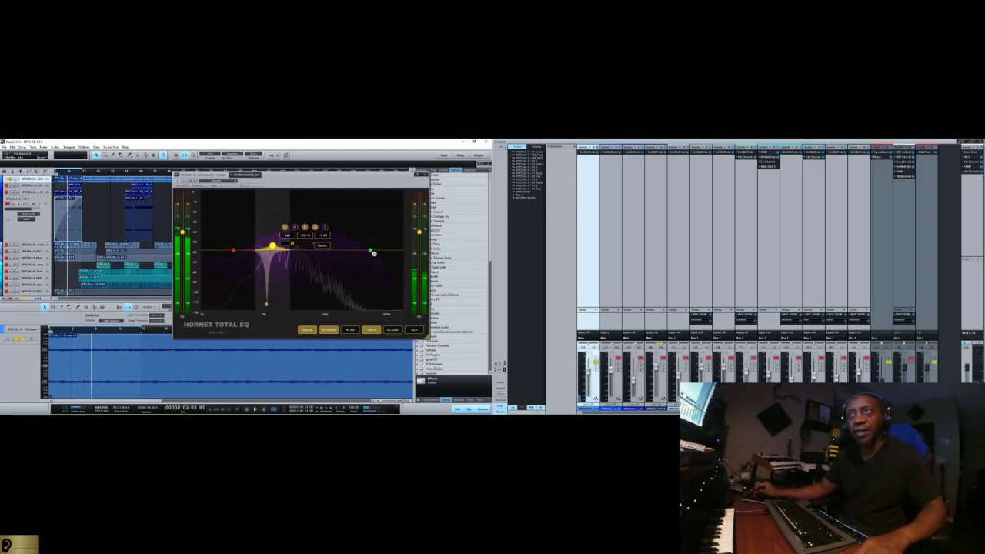
pyautogui.click(321, 245)
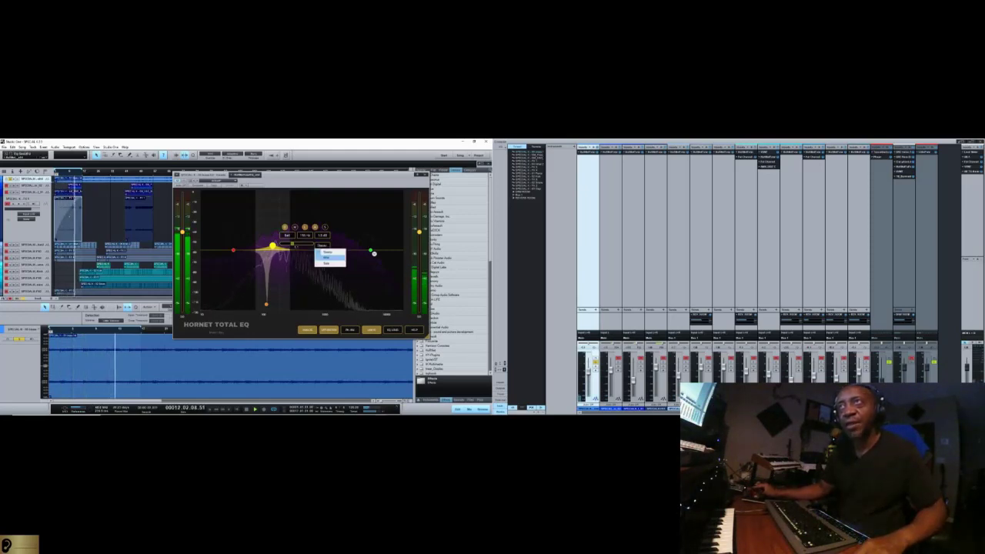
pyautogui.click(326, 257)
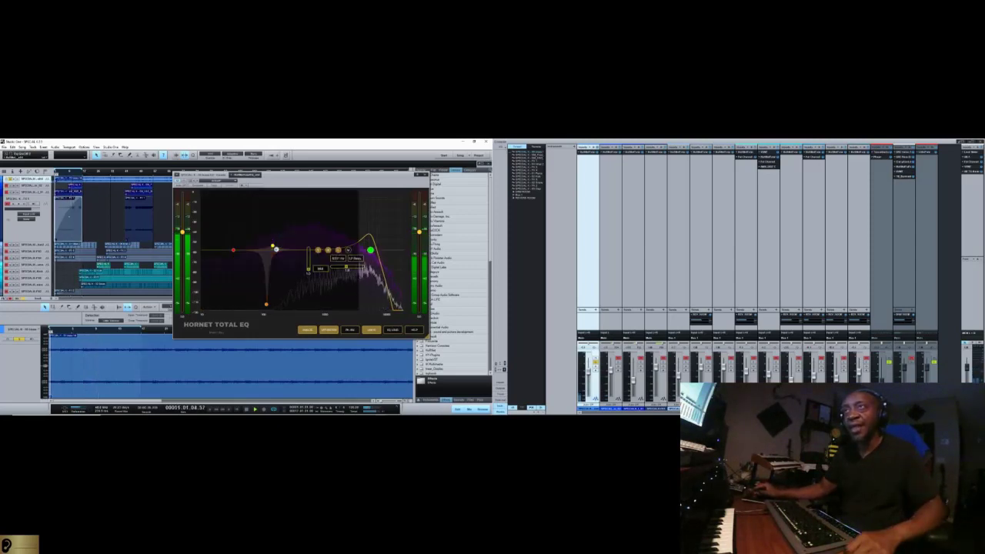
# - Set the high bump band to Stereo, then Side, then choose another channel mode
pyautogui.click(320, 269)
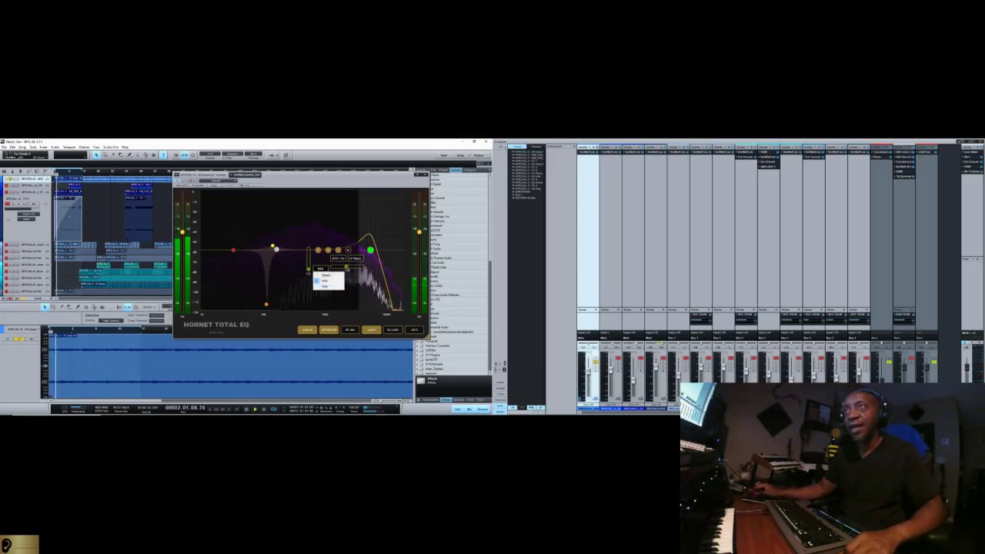
pyautogui.click(325, 274)
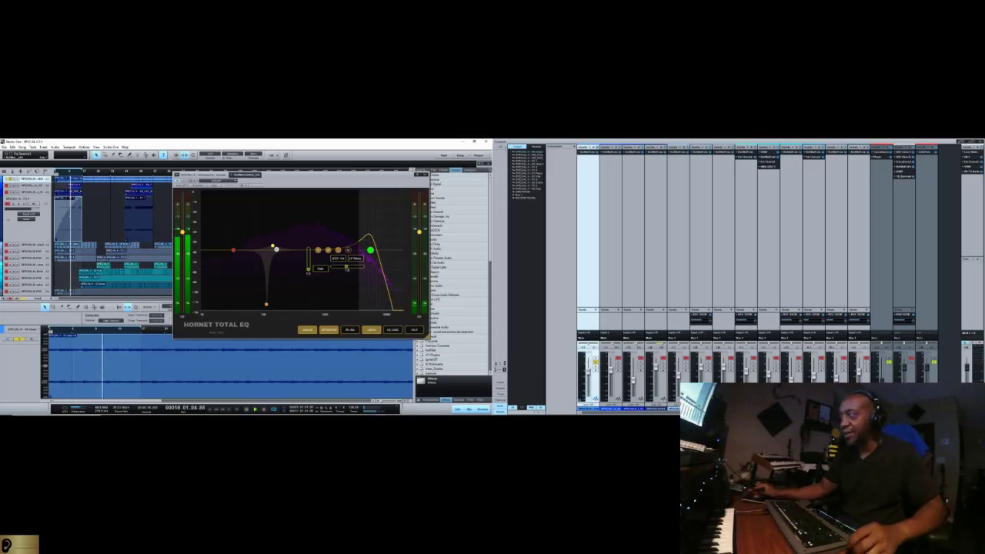
pyautogui.click(321, 269)
pyautogui.click(324, 285)
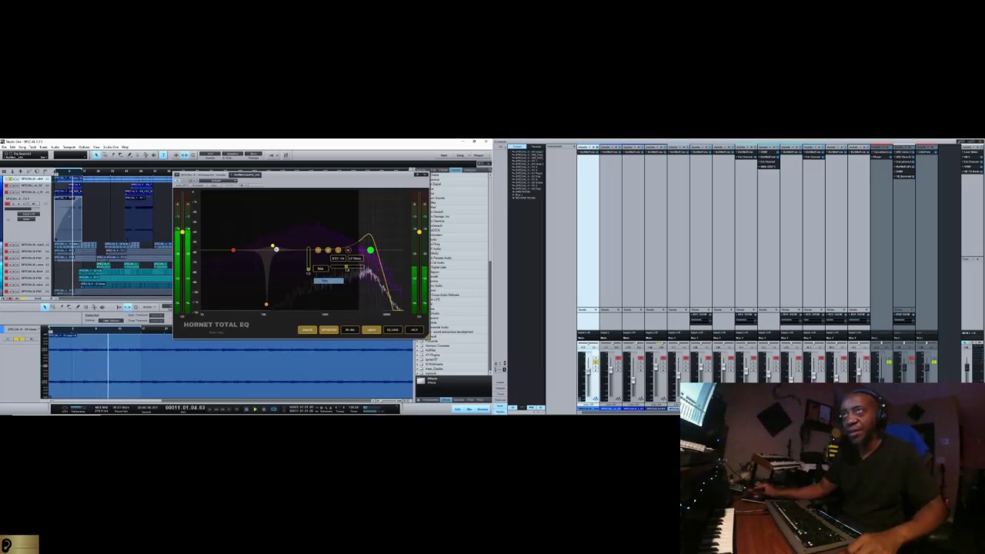
pyautogui.click(321, 268)
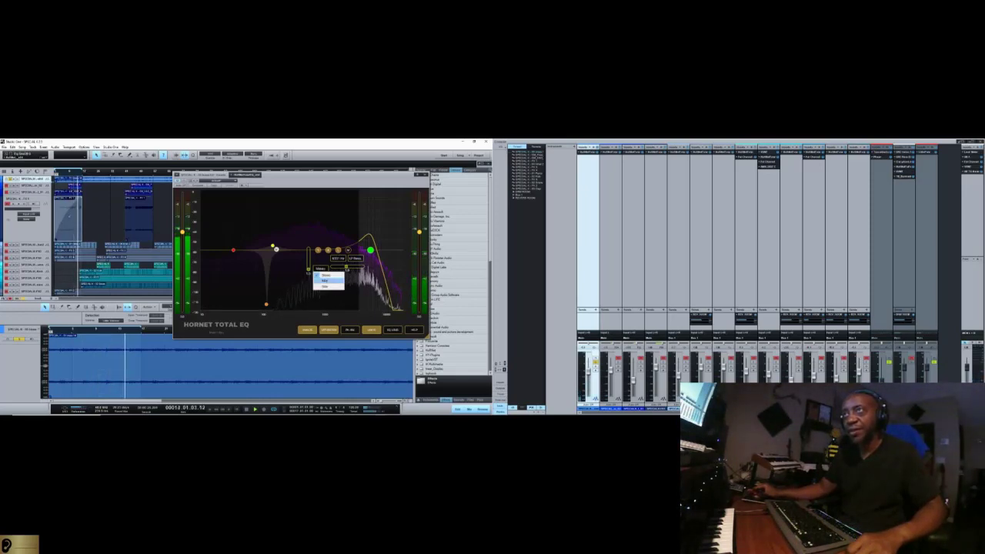
pyautogui.click(324, 283)
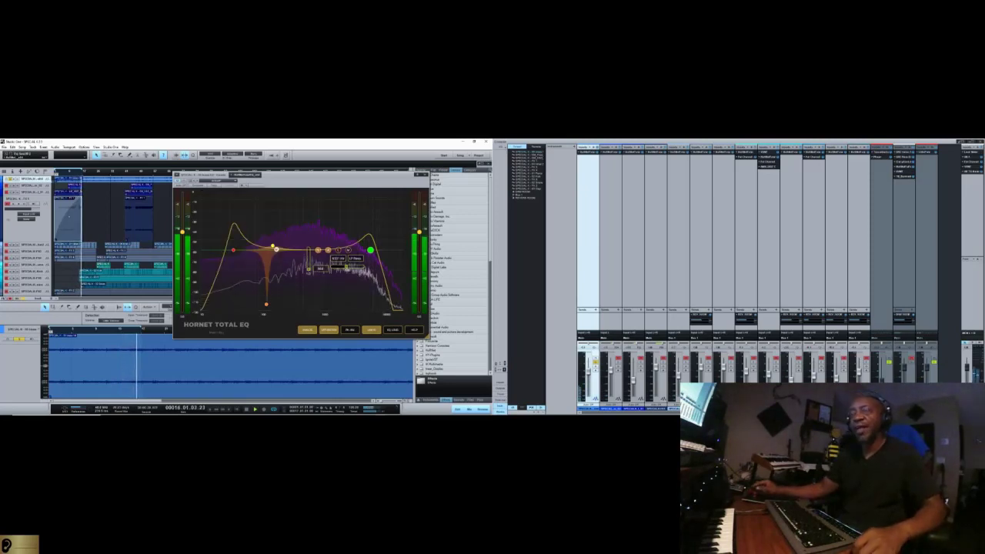
# - Stop playback and return the counter to the song start
pyautogui.press('space')
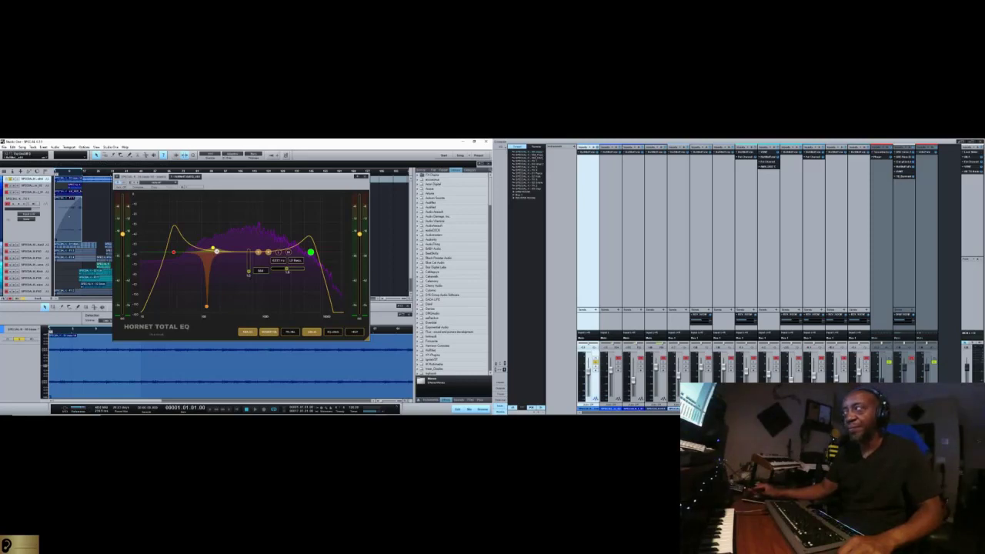
# - Add Hornet Total EQ to an empty mixer channel insert slot, then reopen the insert list
pyautogui.click(881, 157)
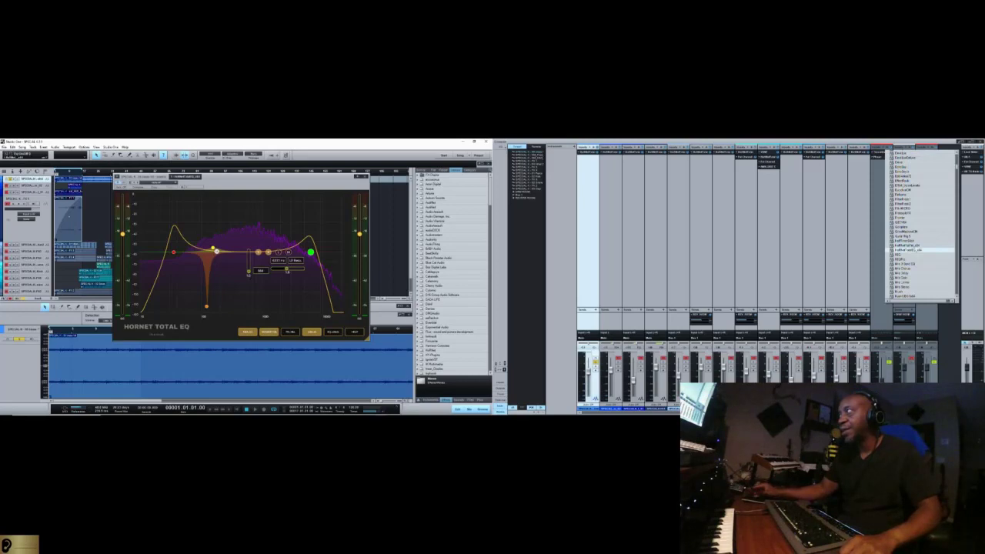
pyautogui.click(920, 249)
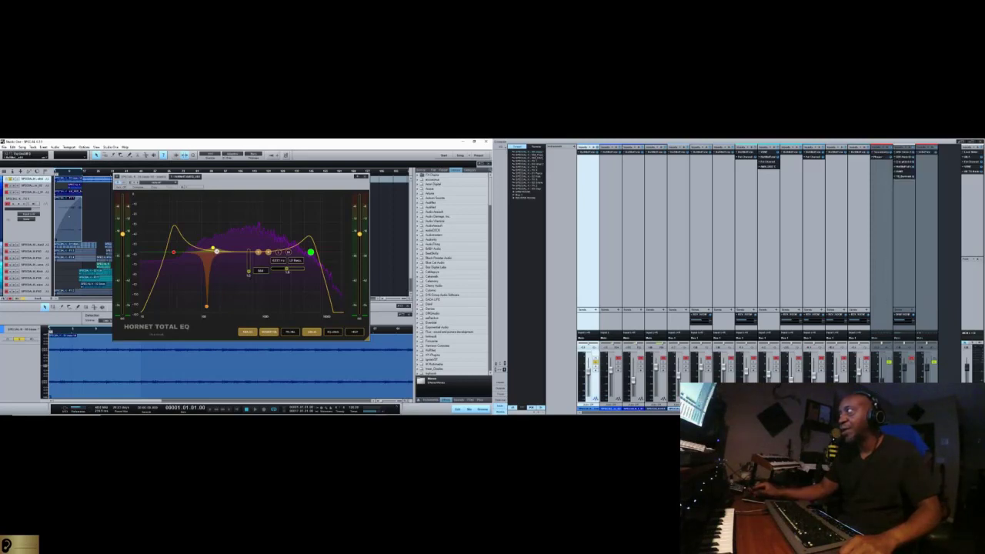
pyautogui.click(881, 160)
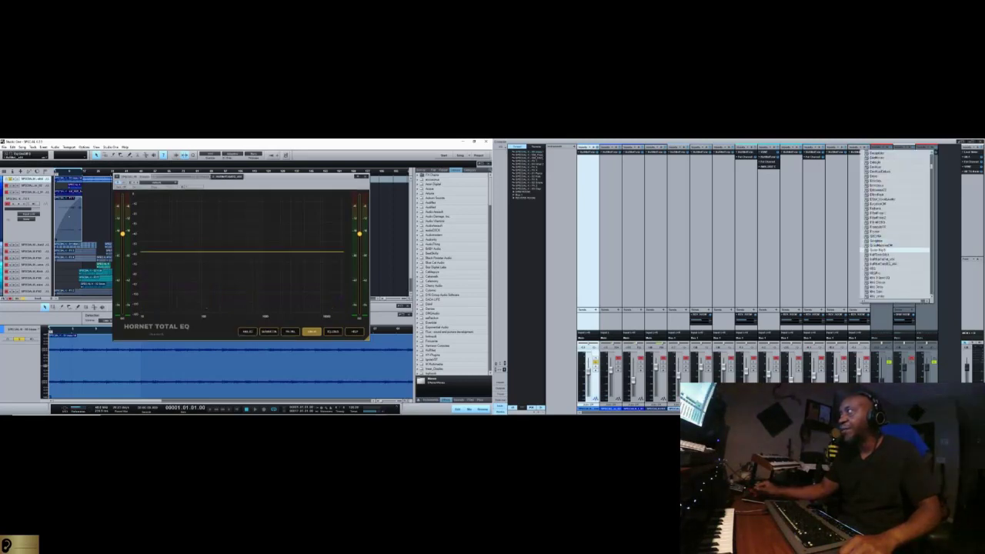